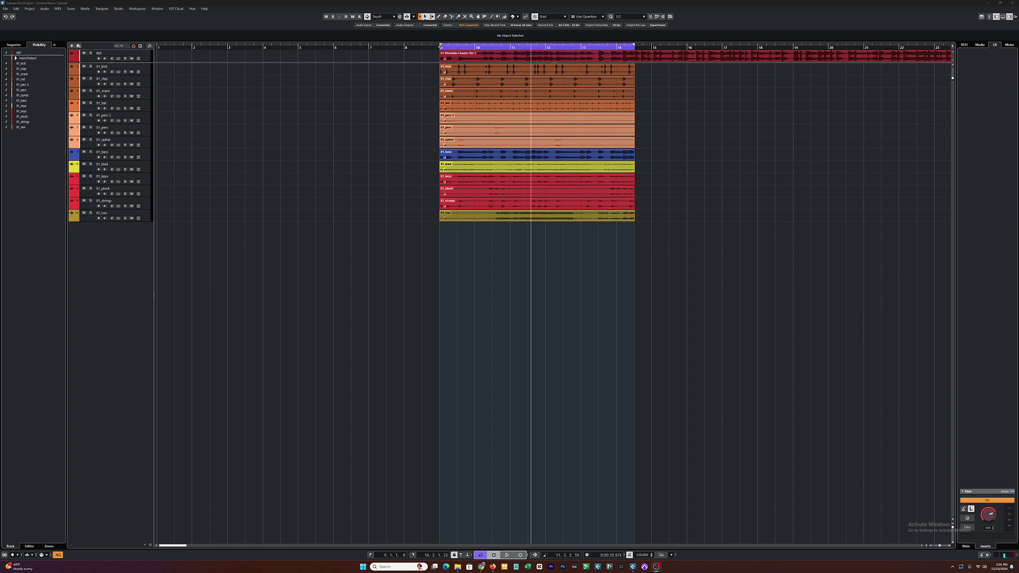
# - Play the song from the left locator and stop it near bar 14
pyautogui.click(439, 47)
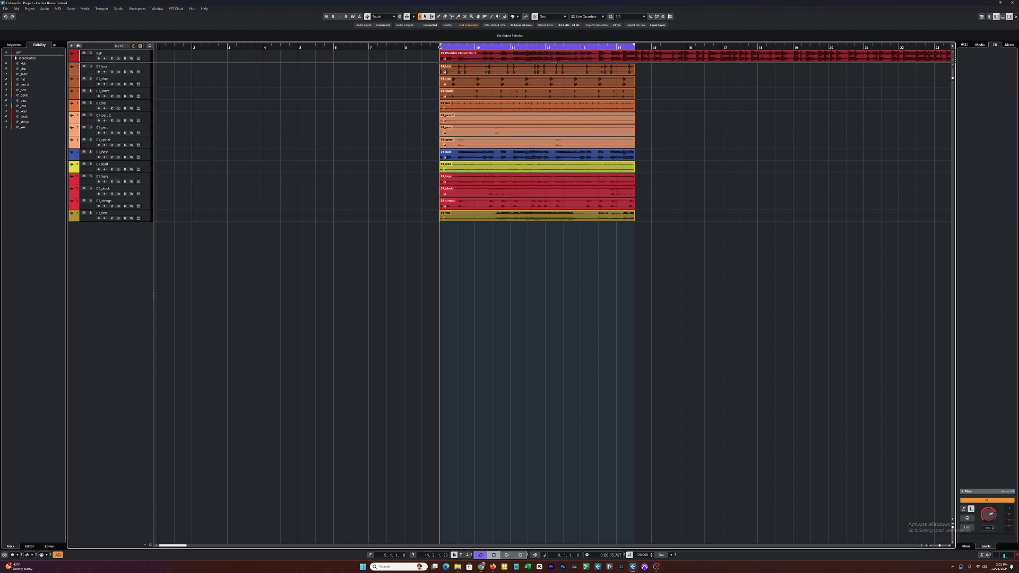
pyautogui.press('space')
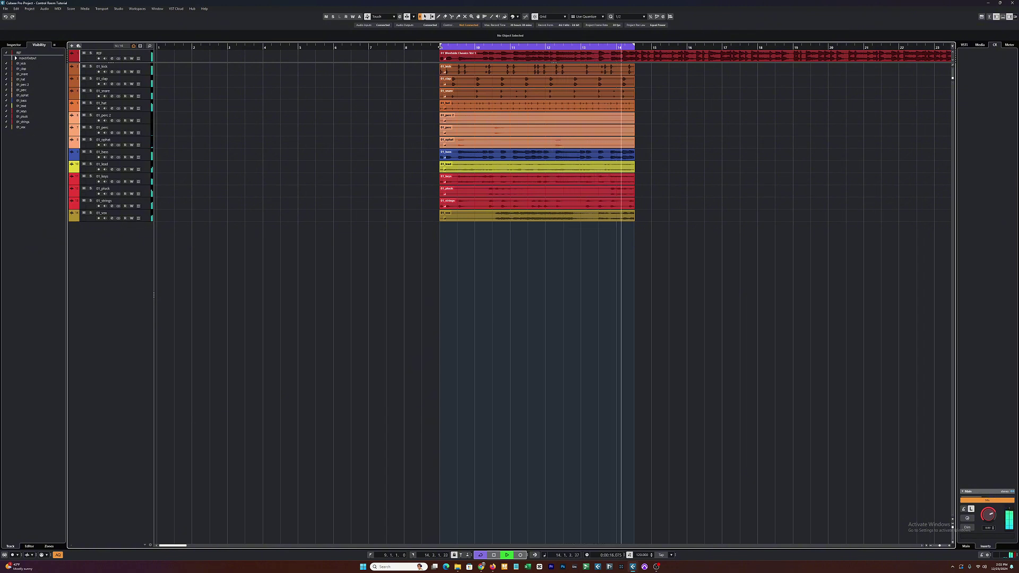
pyautogui.press('space')
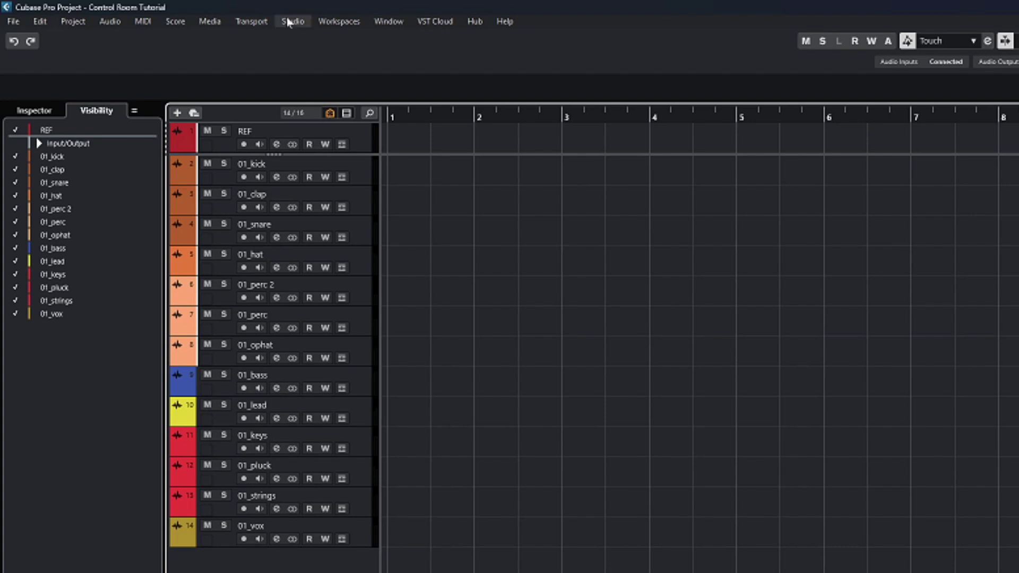
# - Open the Studio > Audio Connections window and move it to the right
pyautogui.click(118, 9)
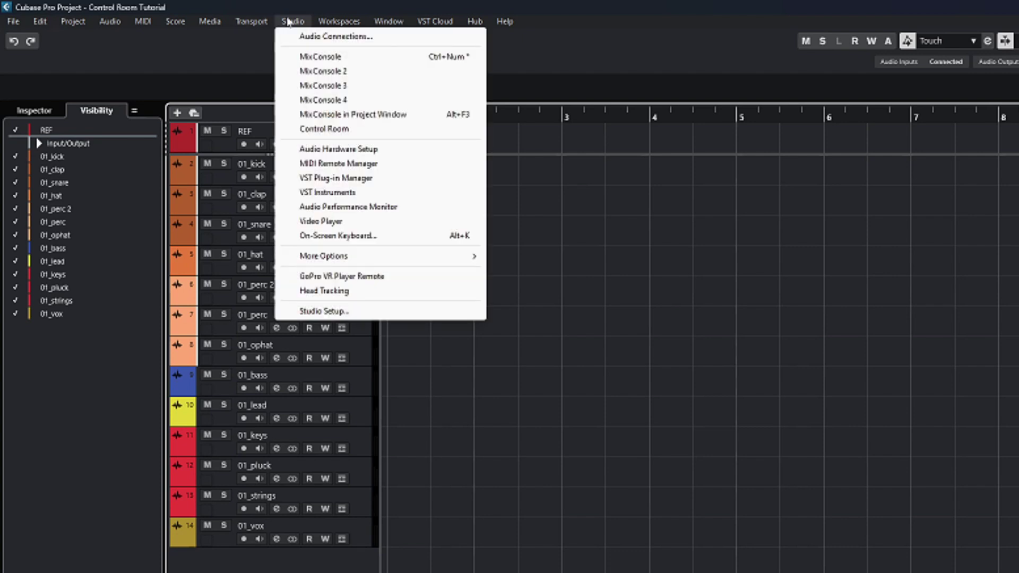
pyautogui.click(305, 36)
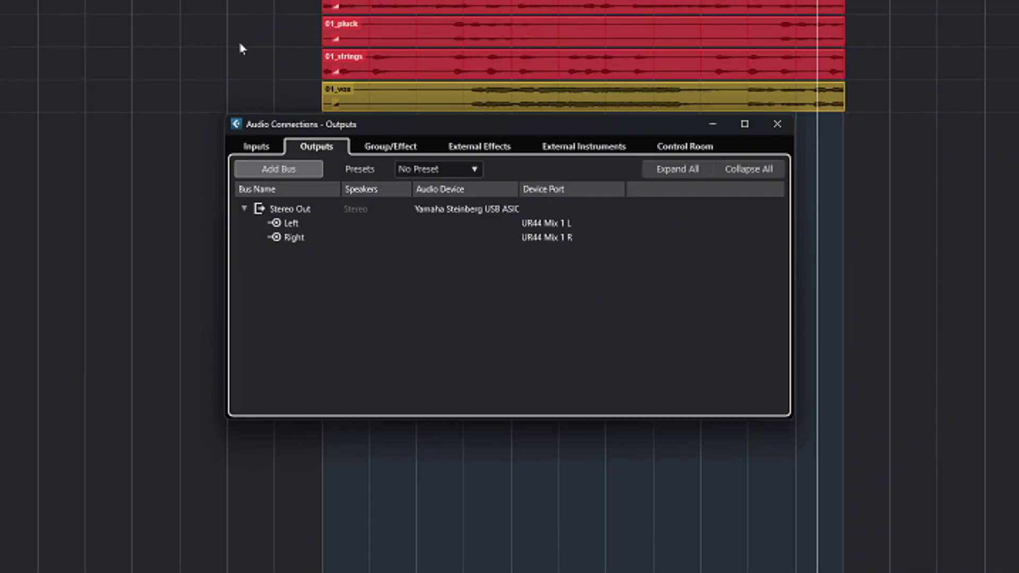
pyautogui.moveTo(500, 123); pyautogui.dragTo(596, 125)
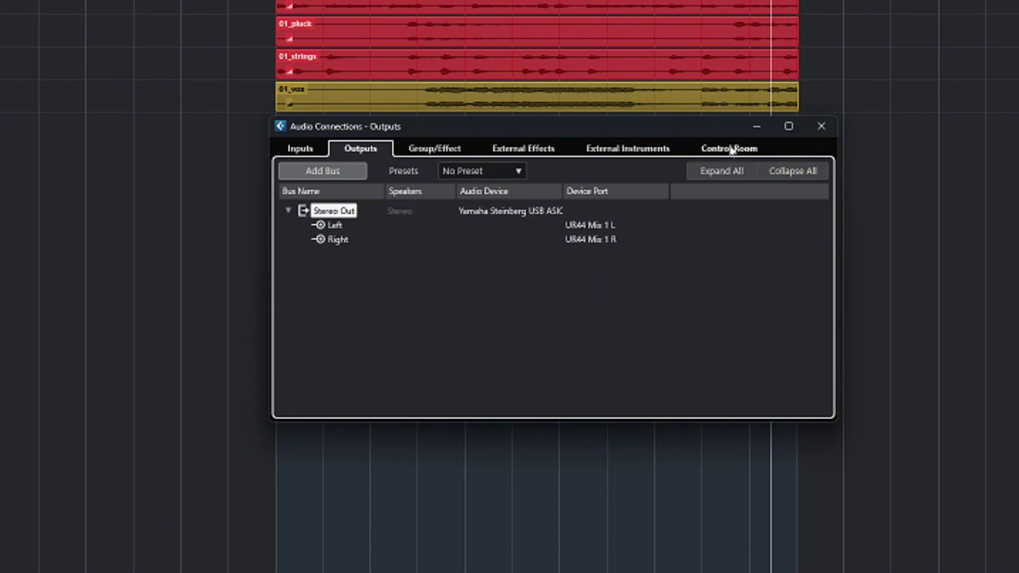
# - Set the Stereo Out Left and Right device ports to Not Connected
pyautogui.click(593, 226)
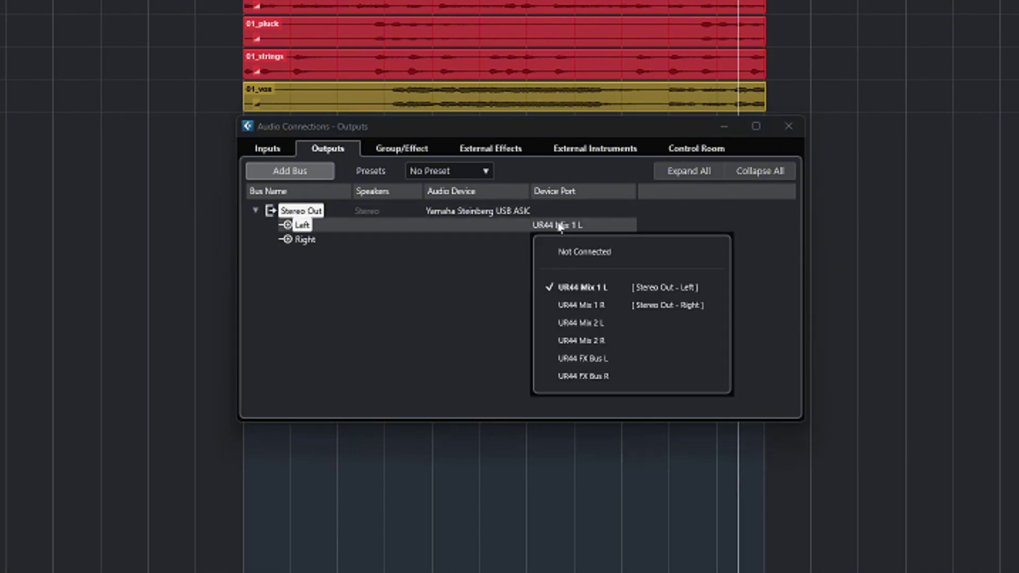
pyautogui.click(583, 253)
pyautogui.click(575, 239)
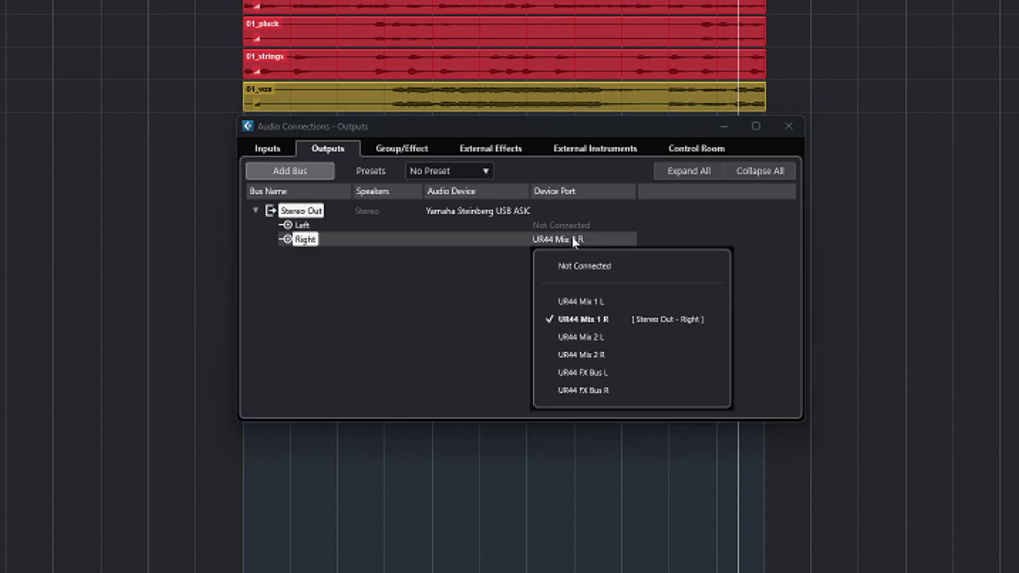
pyautogui.click(585, 266)
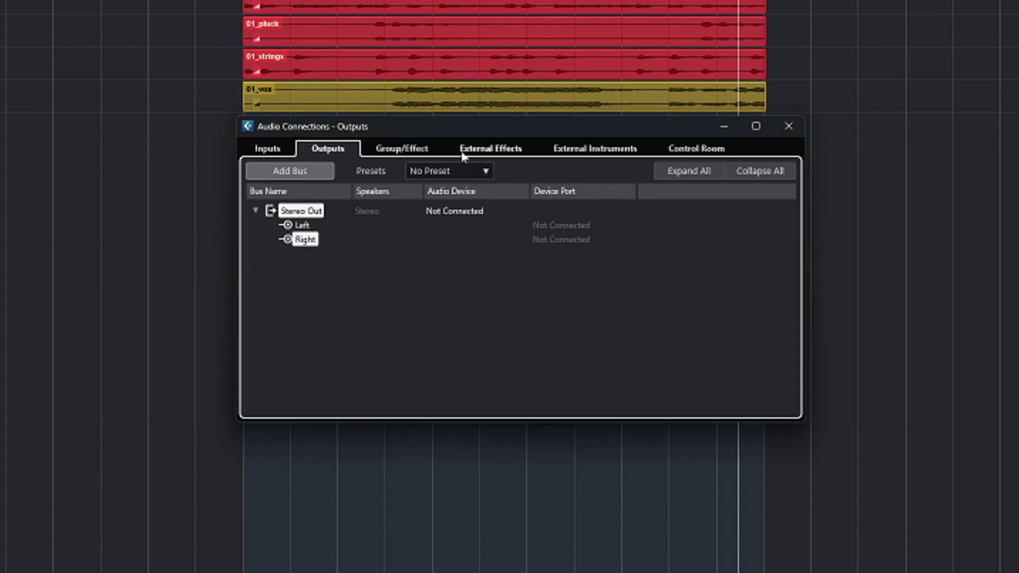
# - On the Control Room page, add a stereo cue channel named REF
pyautogui.click(692, 151)
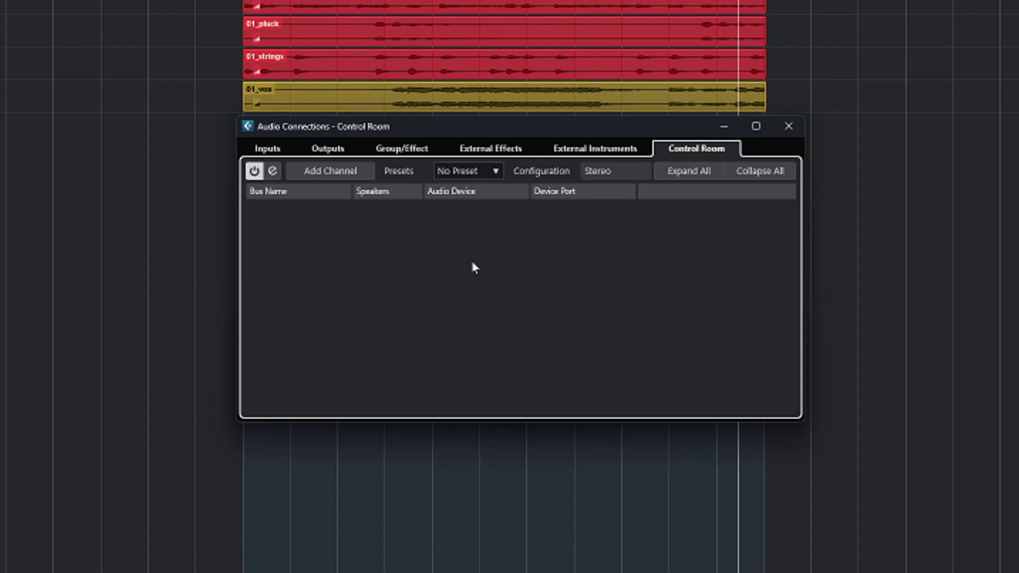
pyautogui.rightClick(434, 222)
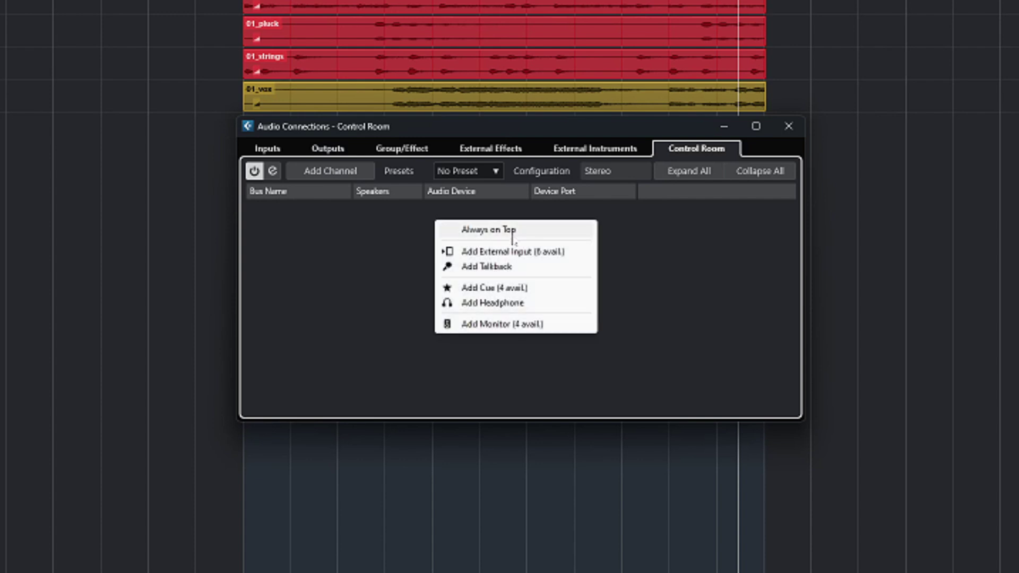
pyautogui.click(517, 289)
pyautogui.moveTo(468, 249); pyautogui.dragTo(390, 241)
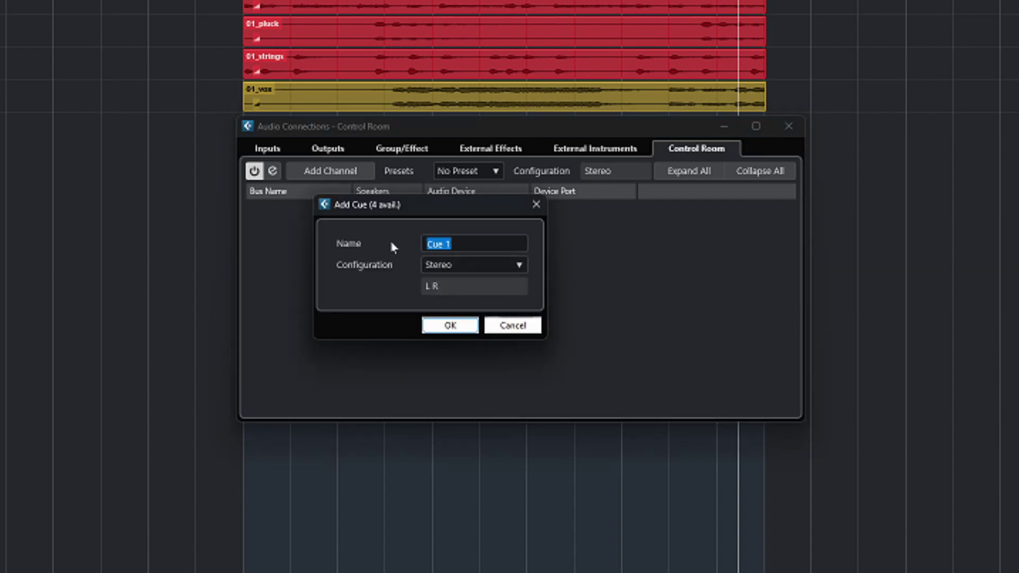
pyautogui.write('Rec')
pyautogui.click(449, 325)
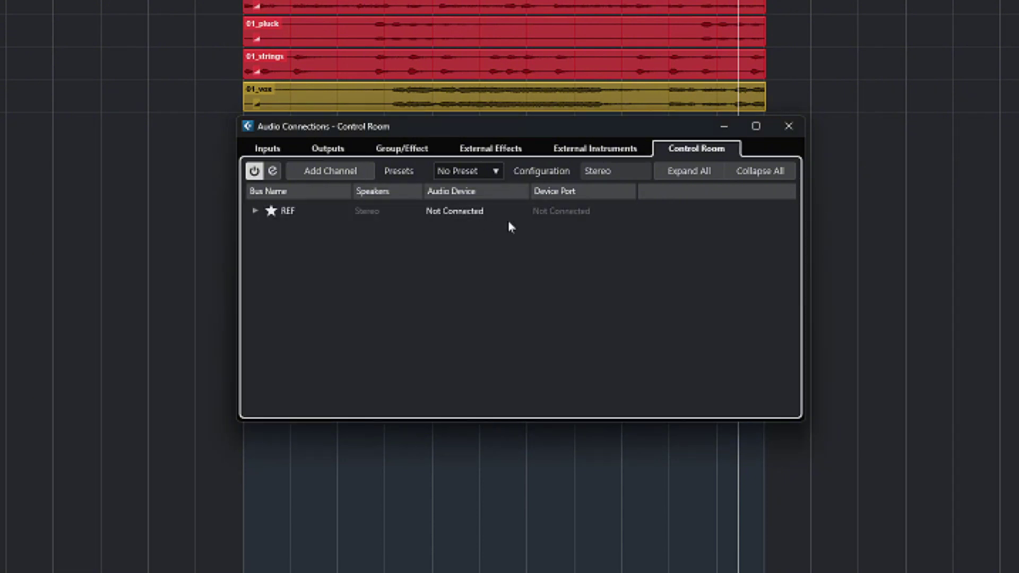
# - Add a Control Room monitor channel named Monitor
pyautogui.rightClick(502, 268)
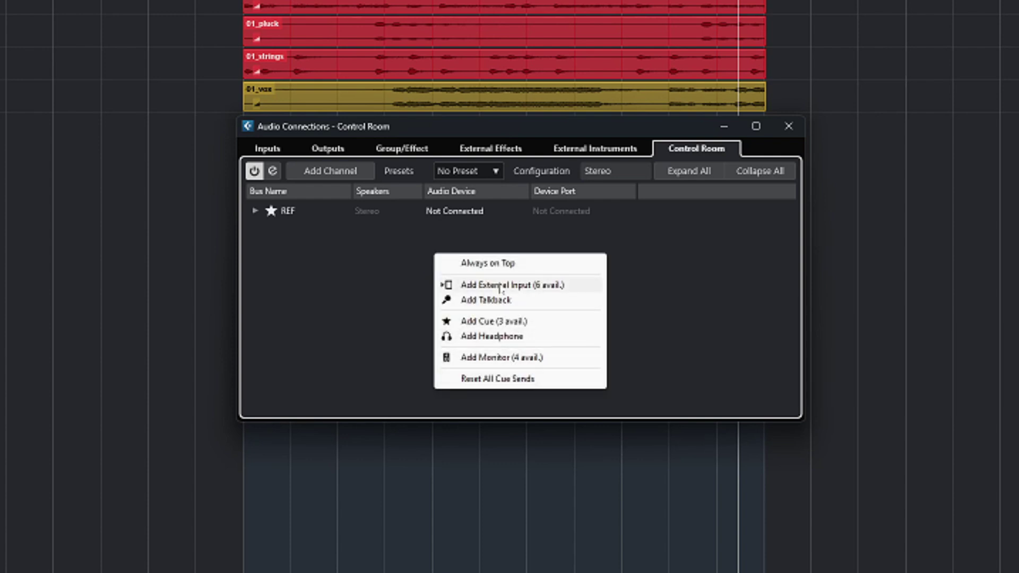
pyautogui.click(499, 356)
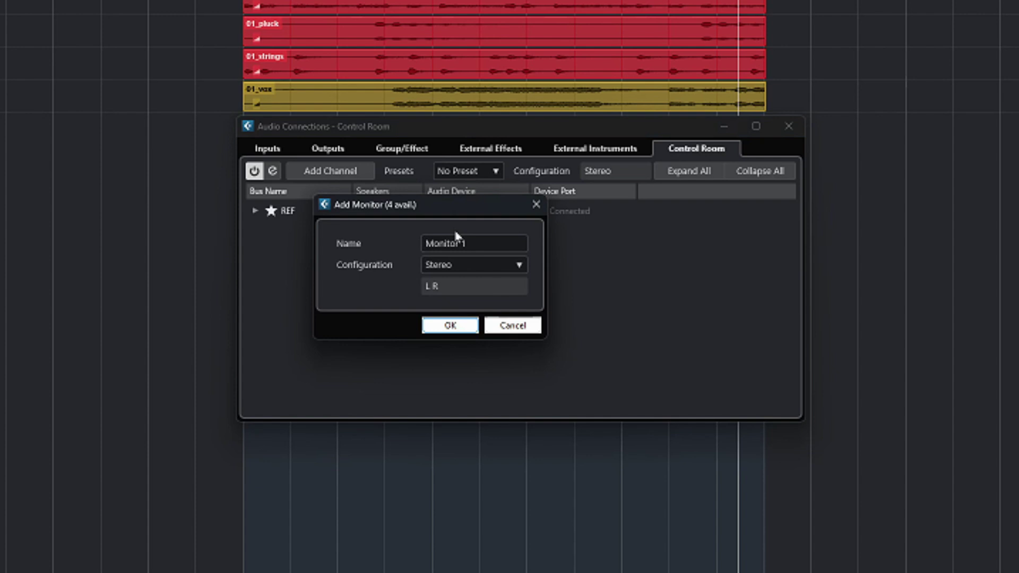
pyautogui.doubleClick(474, 248)
pyautogui.press('BackSpace')
pyautogui.write('Monitor')
pyautogui.click(451, 325)
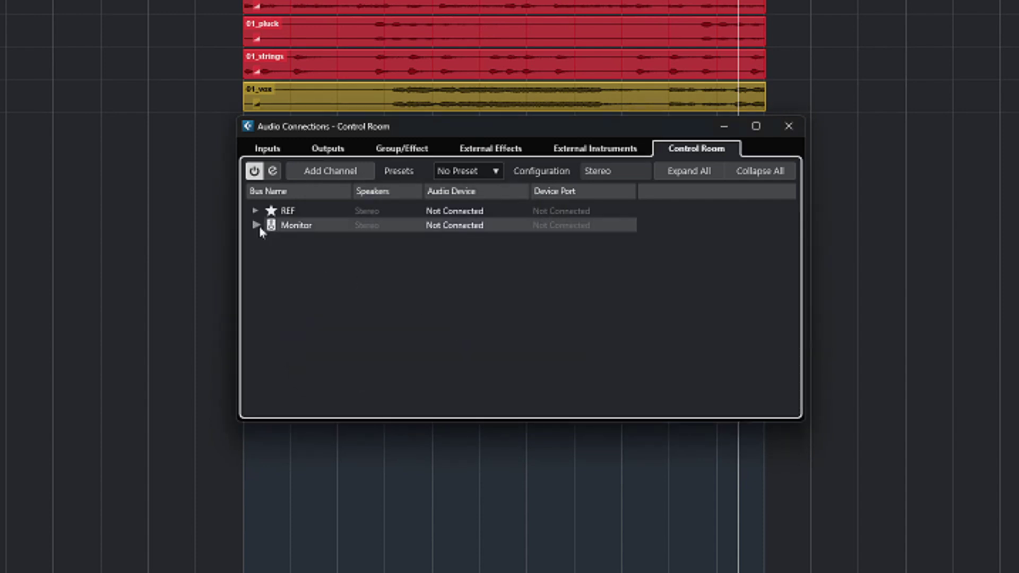
# - Assign Monitor to Yamaha Steinberg USB ASIO (UR44 Mix 1 L/R) and close Audio Connections
pyautogui.click(467, 225)
pyautogui.click(499, 264)
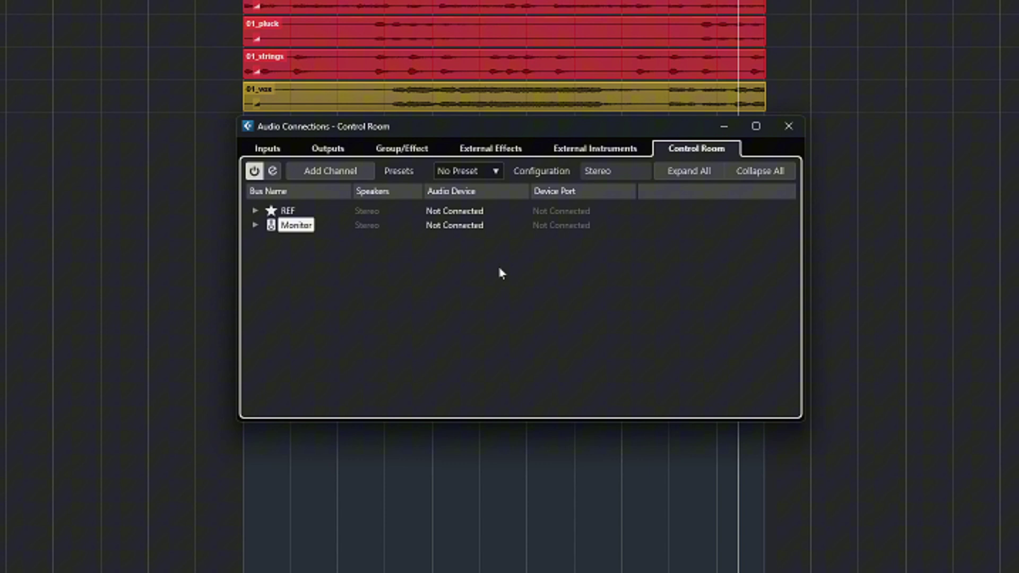
pyautogui.press('Right')
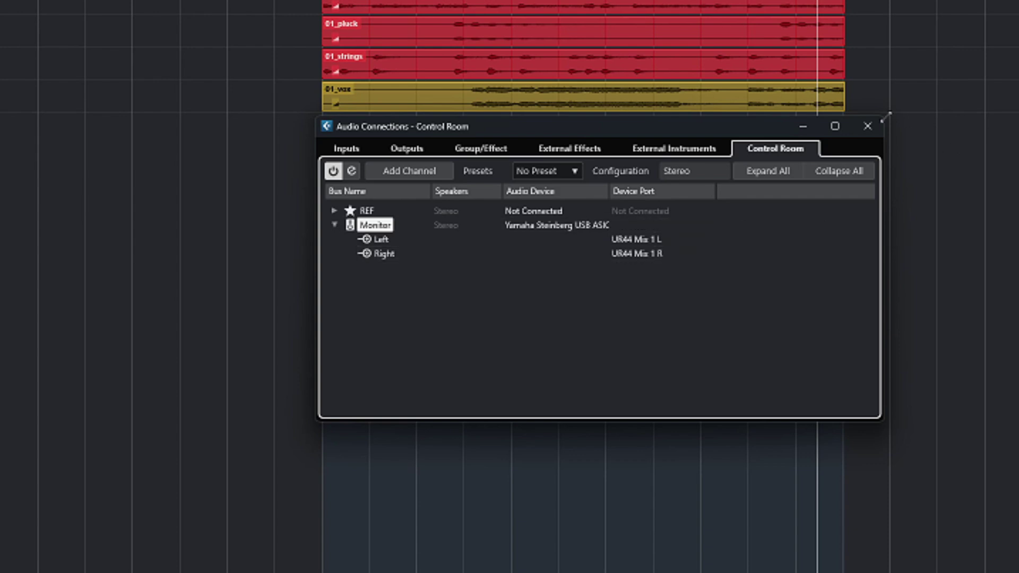
pyautogui.click(867, 126)
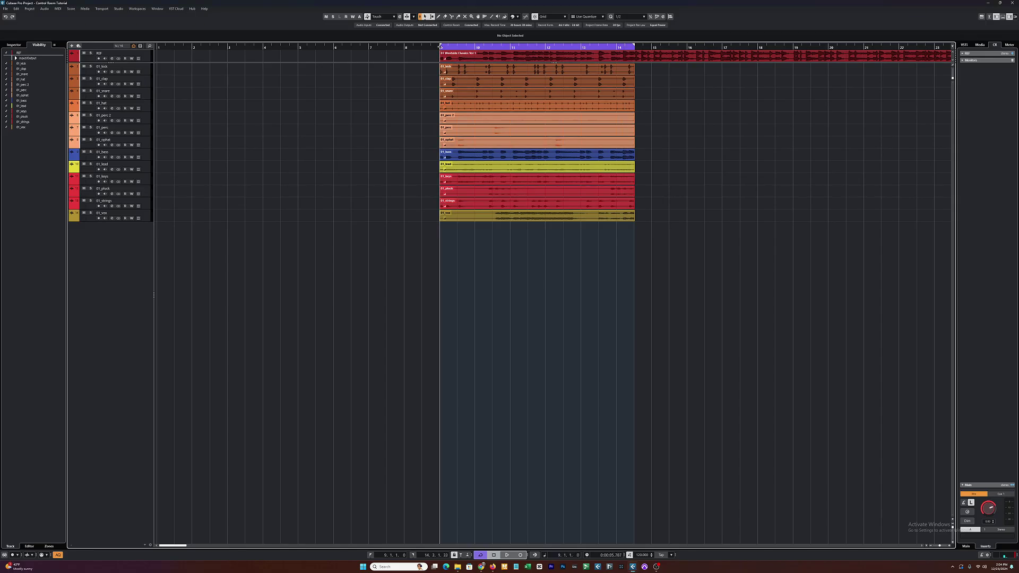
# - Start playback to hear the new Monitor channel
pyautogui.press('space')
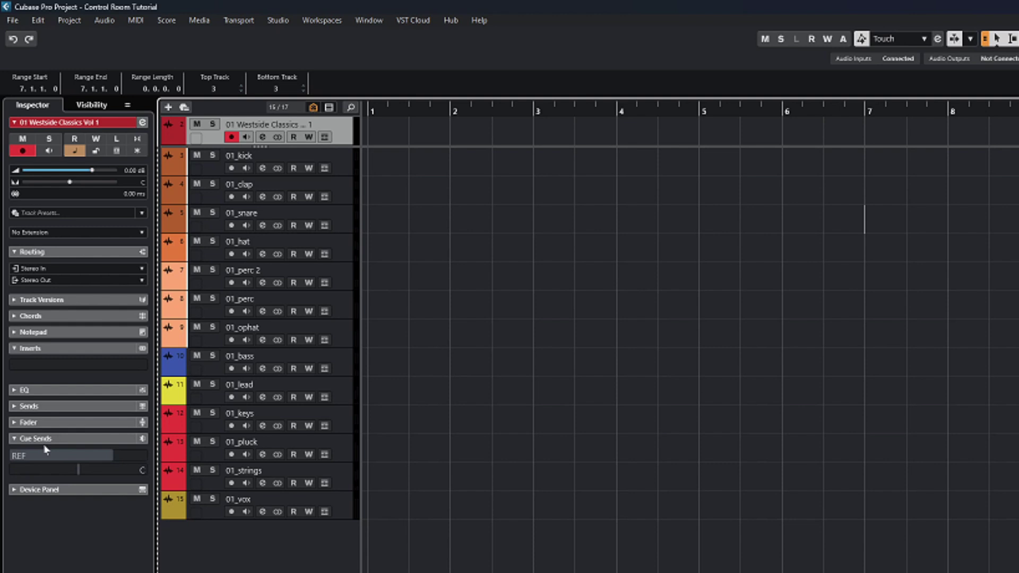
# - Activate the track's REF cue send and view the Inspector section setup without changes
pyautogui.click(16, 455)
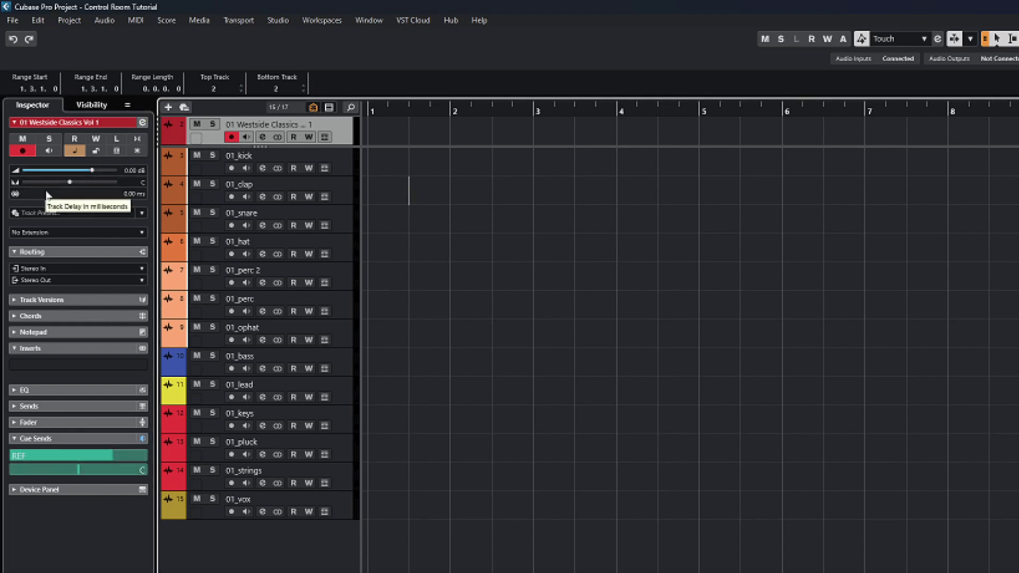
pyautogui.rightClick(47, 193)
pyautogui.click(86, 212)
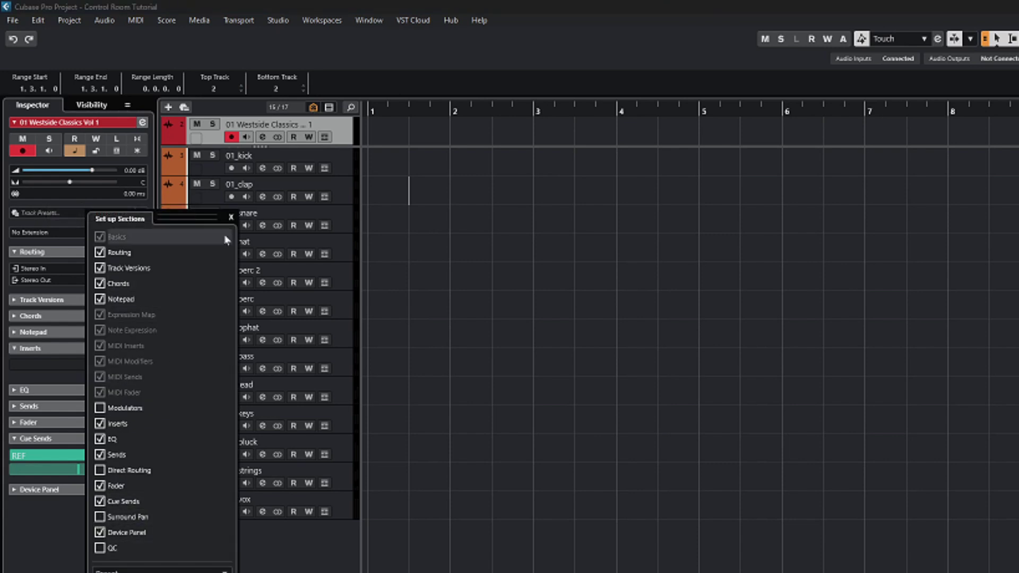
pyautogui.click(231, 217)
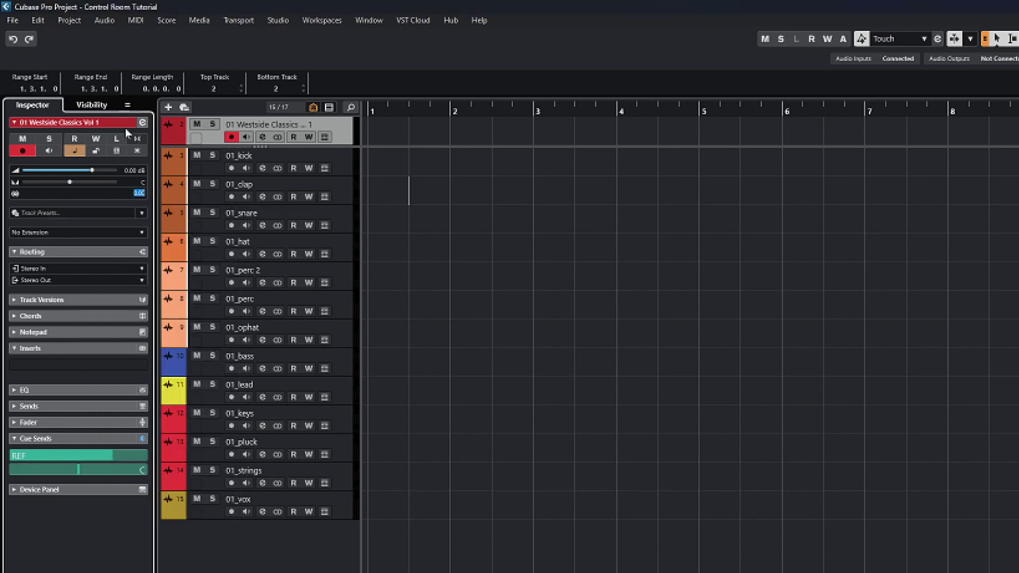
# - Route the 01 Westside Classics Vol 1 track's output to No Bus instead of Stereo Out
pyautogui.click(48, 282)
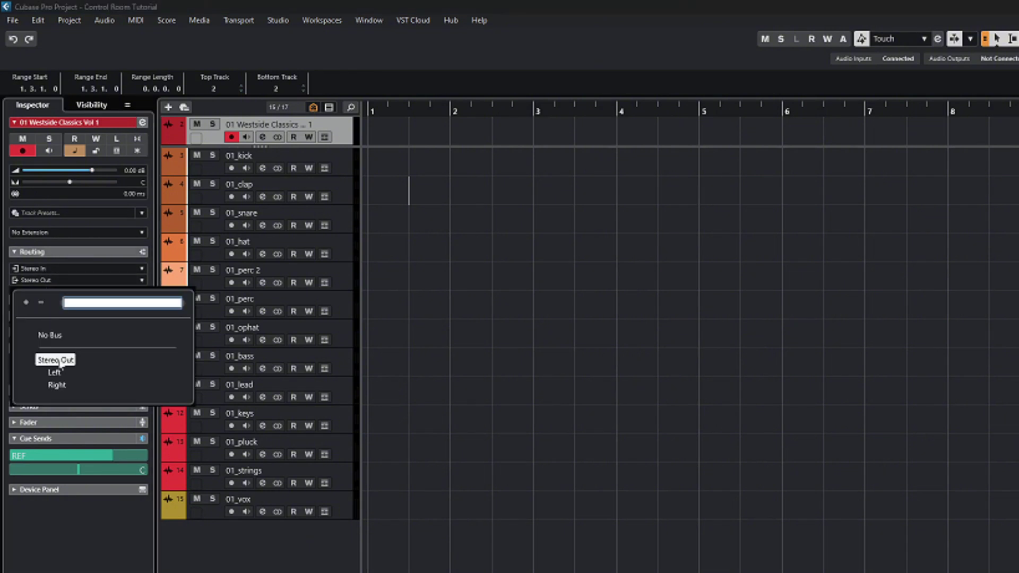
pyautogui.click(51, 337)
pyautogui.click(559, 348)
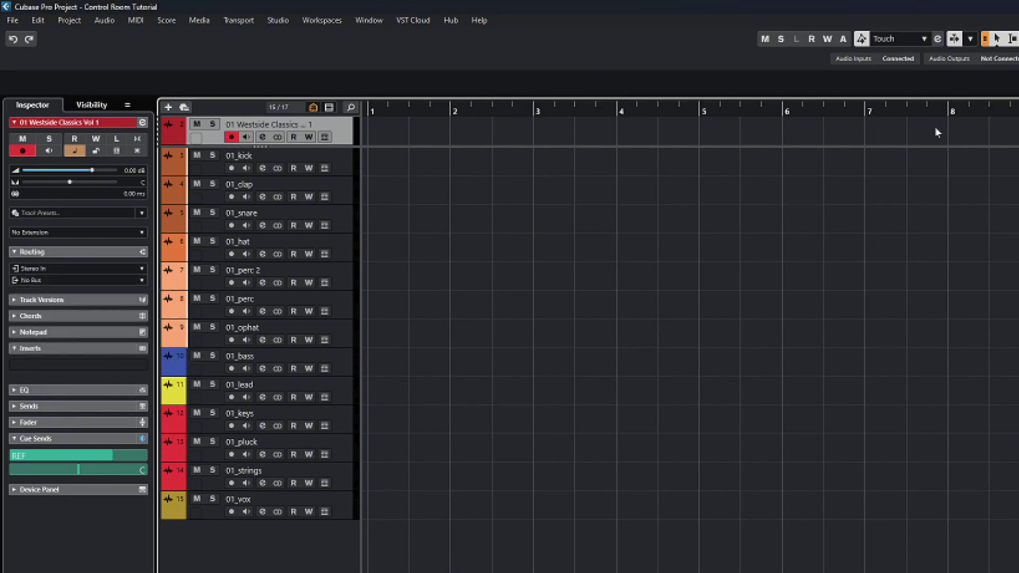
# - Play from bar 9, audition the Cue 1 Control Room source, then switch back to Mix
pyautogui.click(439, 47)
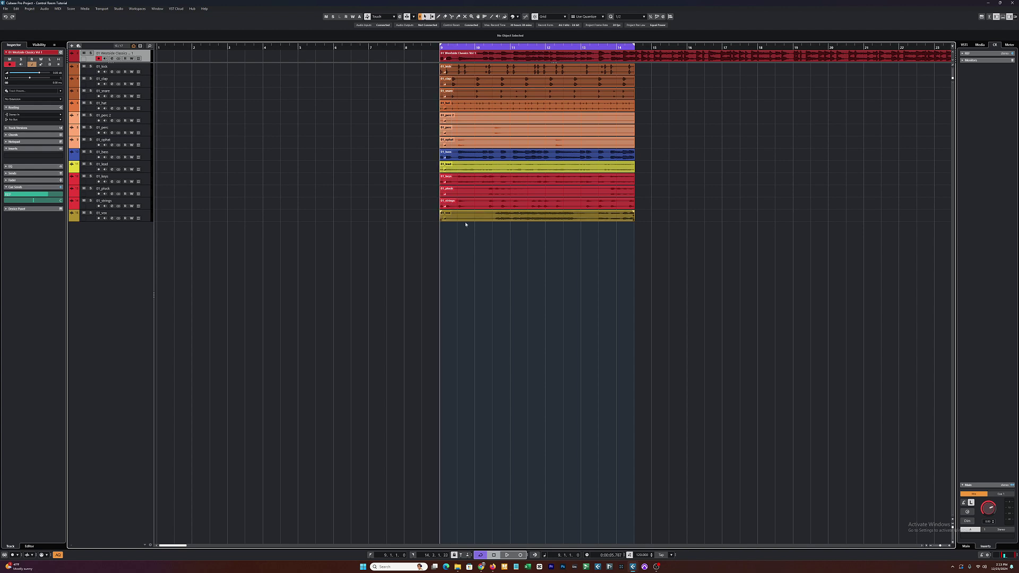
pyautogui.press('space')
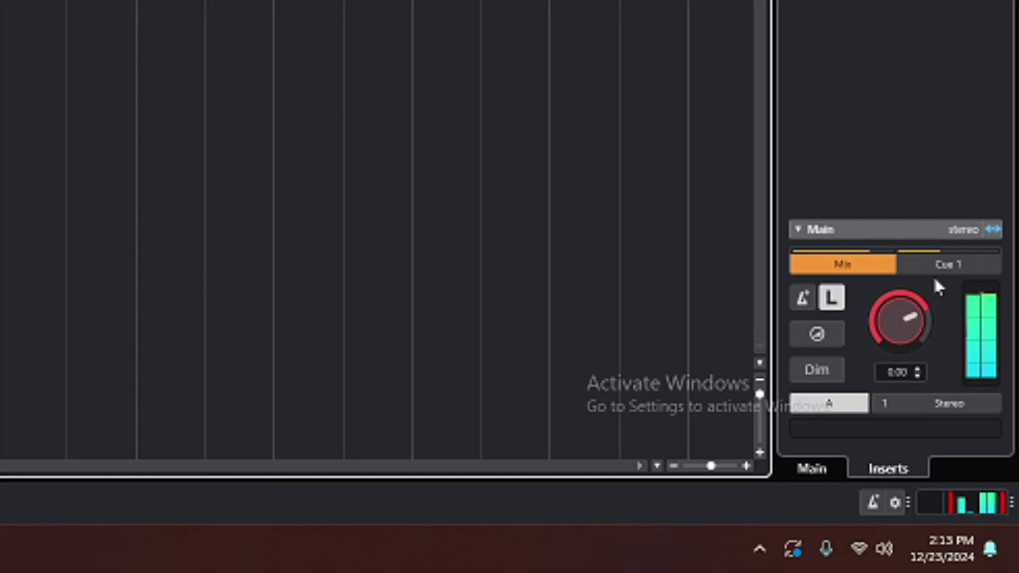
pyautogui.click(938, 269)
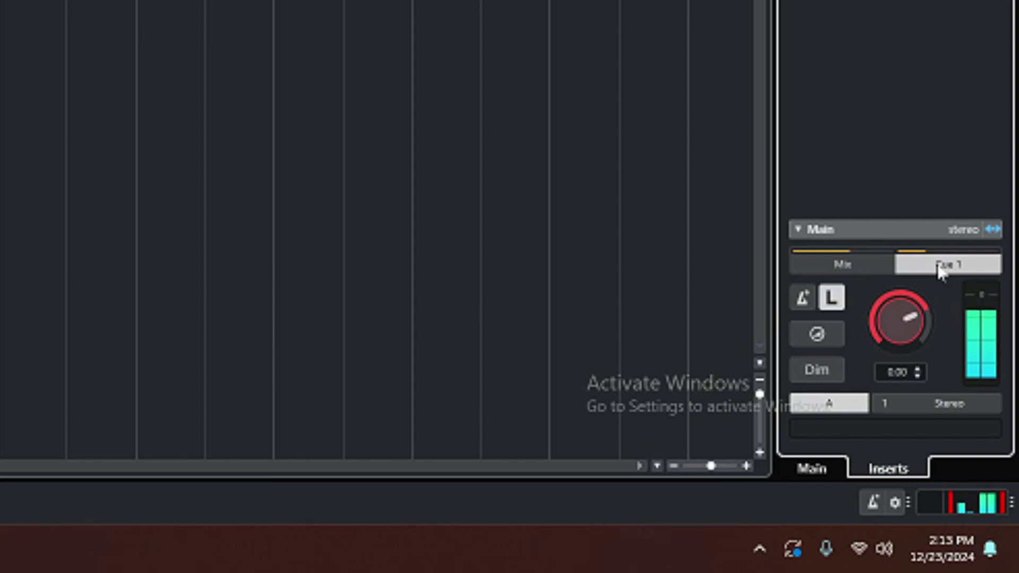
pyautogui.click(842, 269)
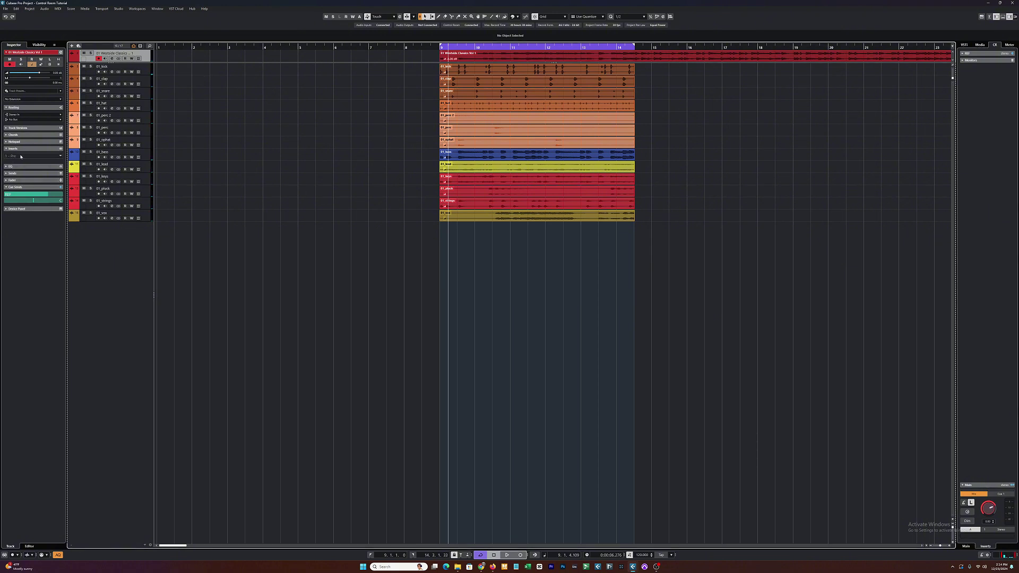
# - Insert ADPTR MetricAB on the reference track with 01 Westside Classics Vol 1.mp3 in slot A
pyautogui.click(31, 158)
pyautogui.write('met')
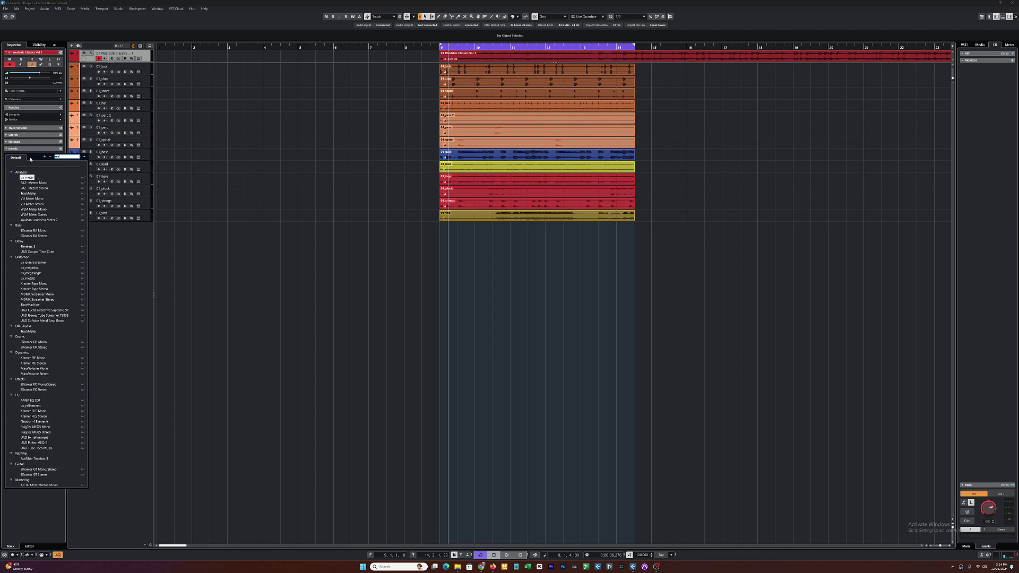
pyautogui.write('r')
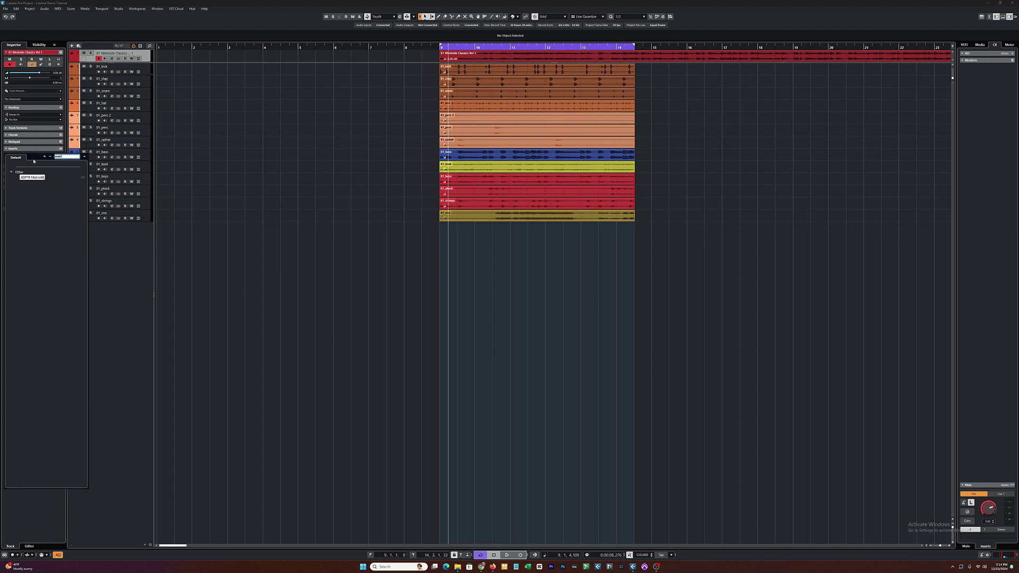
pyautogui.click(33, 177)
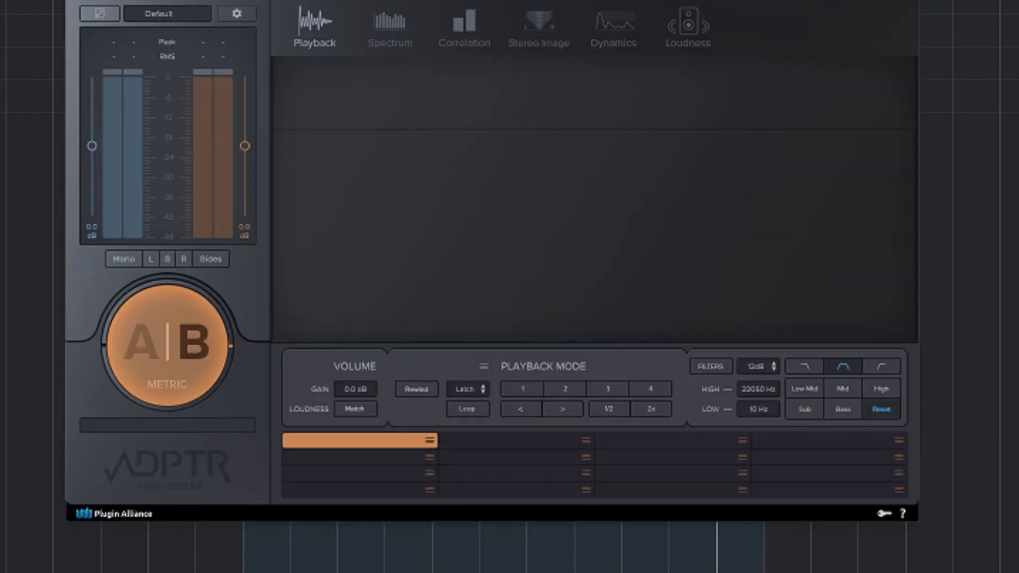
pyautogui.moveTo(403, 571); pyautogui.dragTo(391, 444)
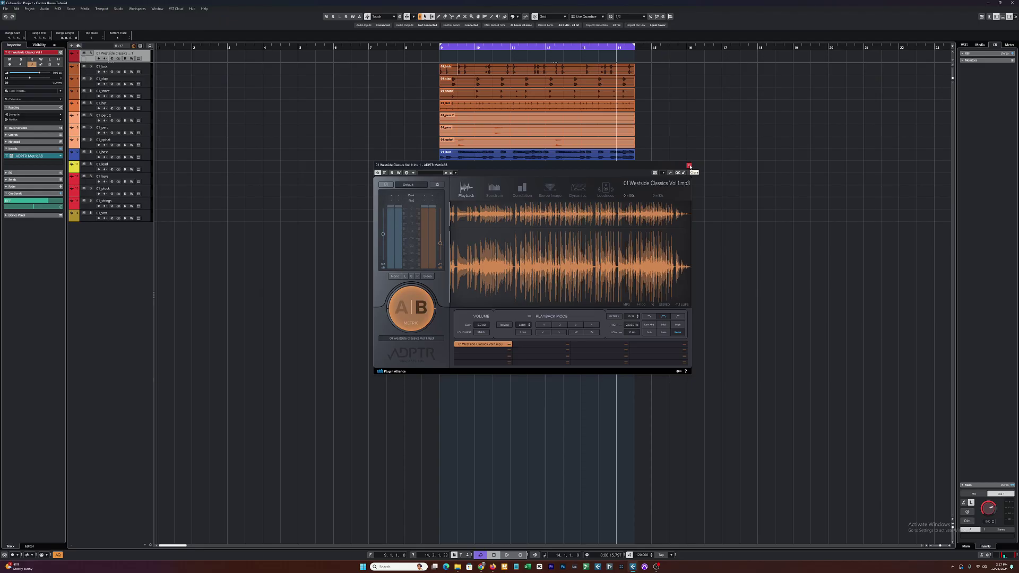
pyautogui.click(690, 168)
pyautogui.click(973, 493)
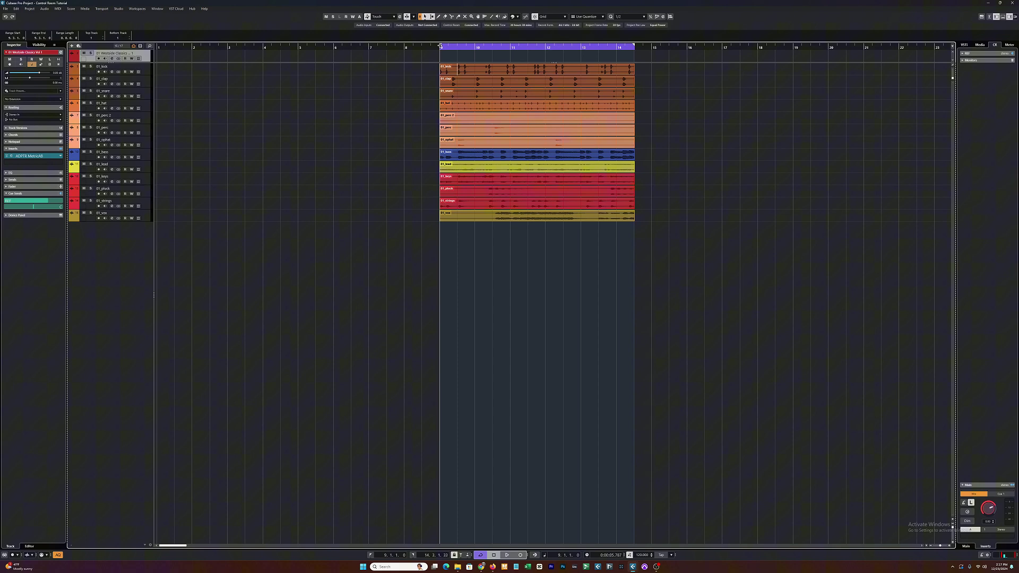
# - Compare the mix against the Cue 1 reference in MetricAB during playback, then return to Mix
pyautogui.press('space')
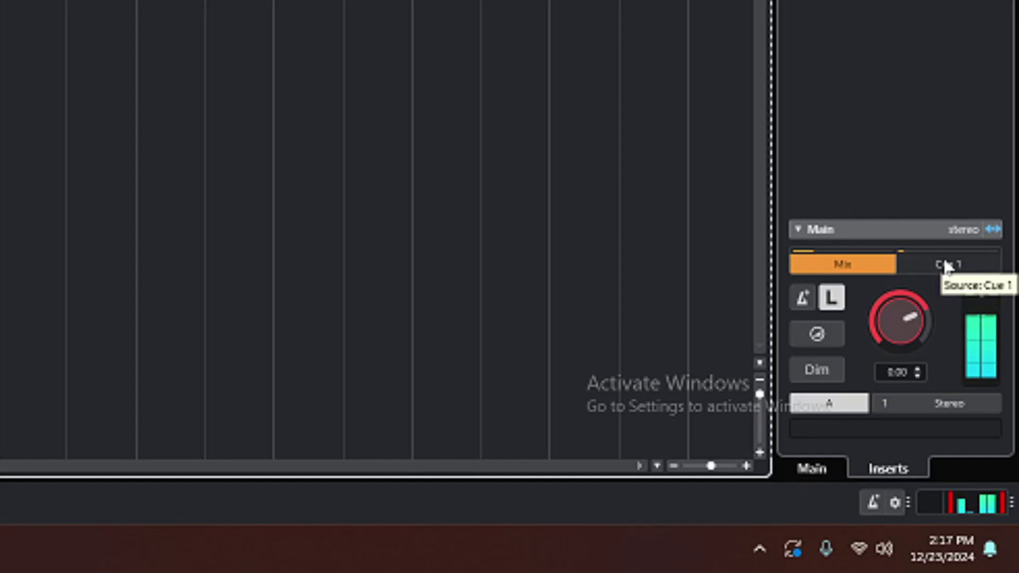
pyautogui.click(945, 265)
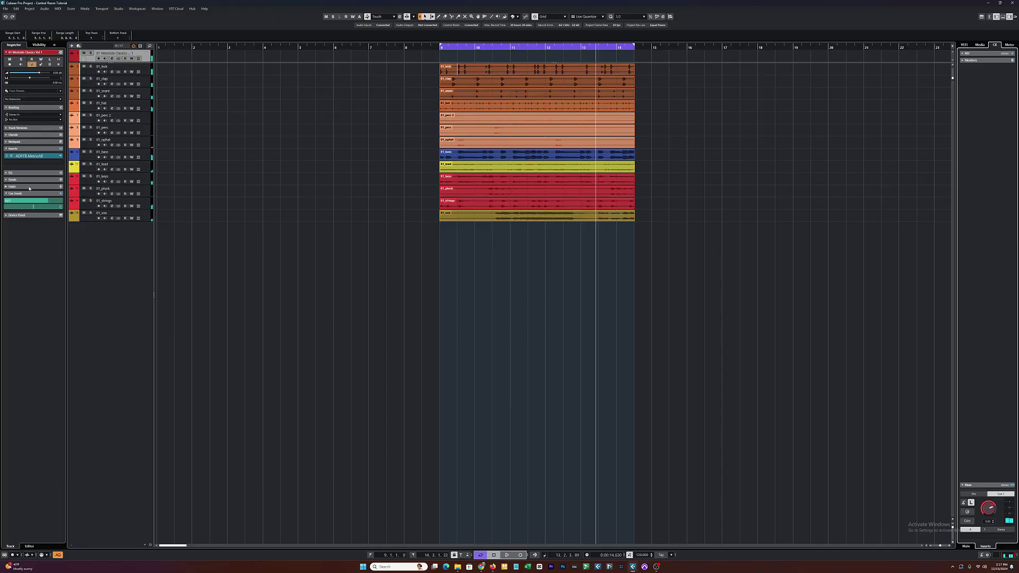
pyautogui.click(11, 156)
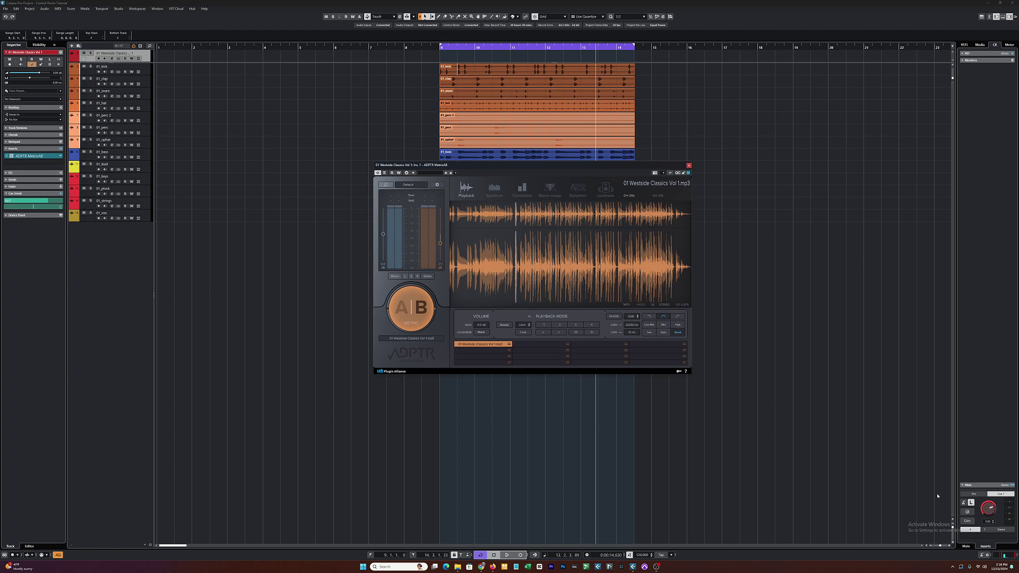
pyautogui.click(974, 493)
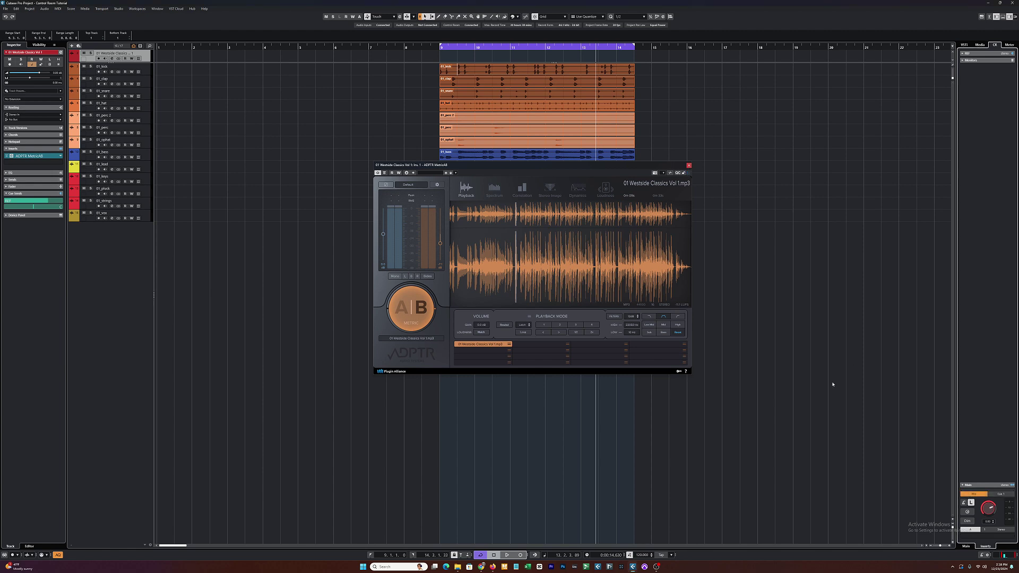
pyautogui.click(689, 165)
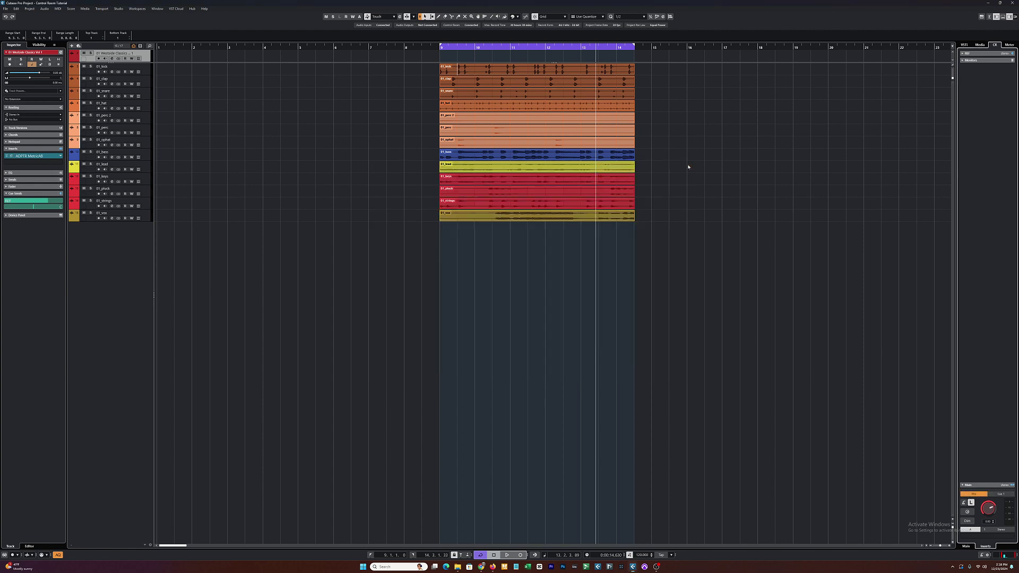
pyautogui.click(442, 116)
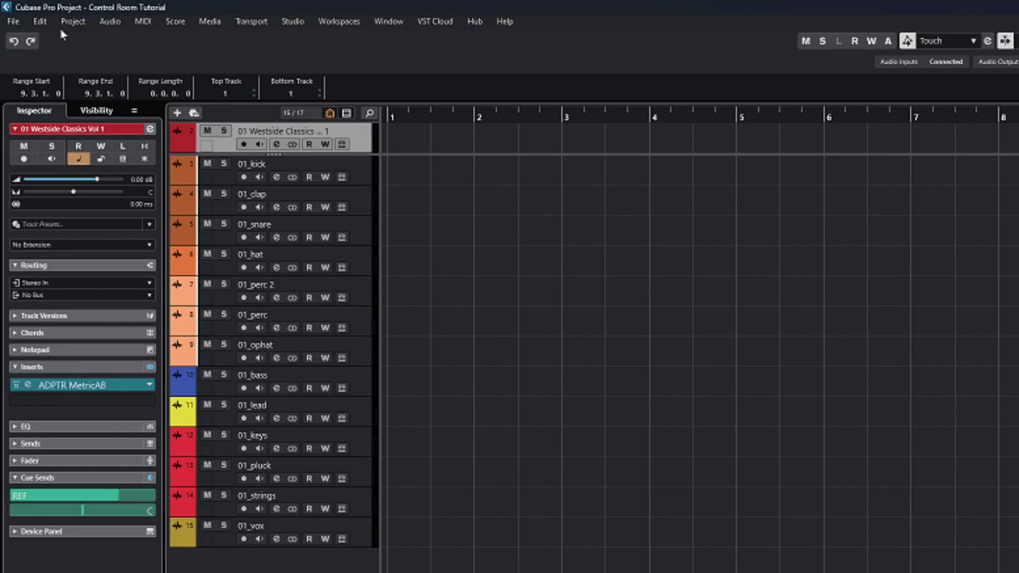
# - Load the Amen key-command preset and check the shortcut for Select Control Room Source
pyautogui.click(17, 9)
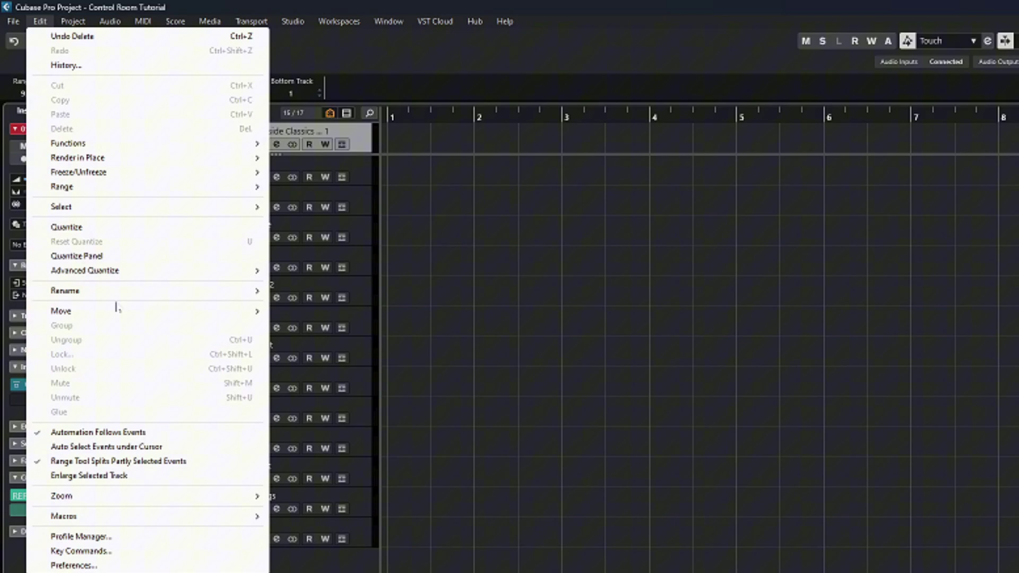
pyautogui.click(177, 550)
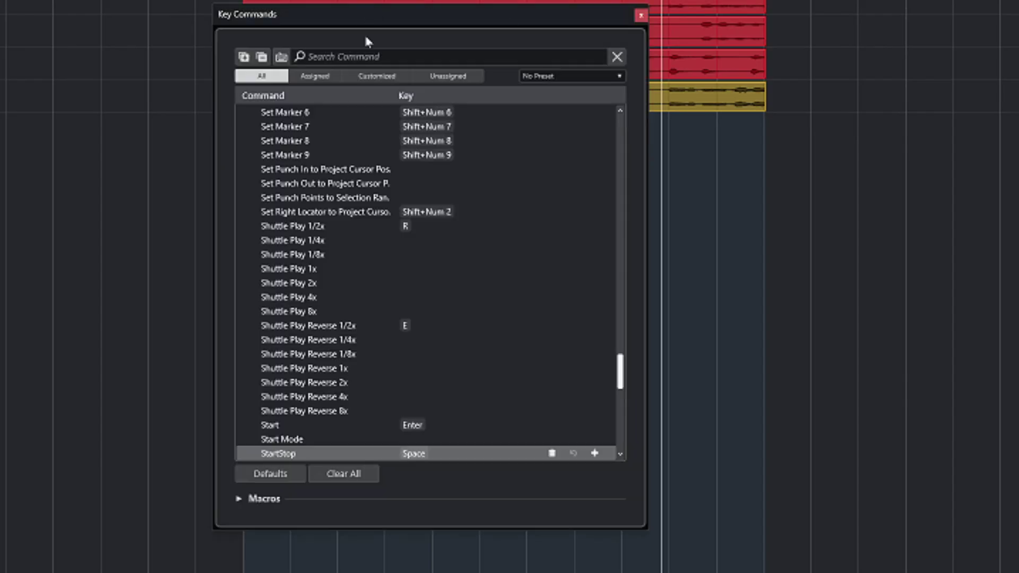
pyautogui.click(558, 77)
pyautogui.click(590, 109)
pyautogui.click(444, 57)
pyautogui.write('sele')
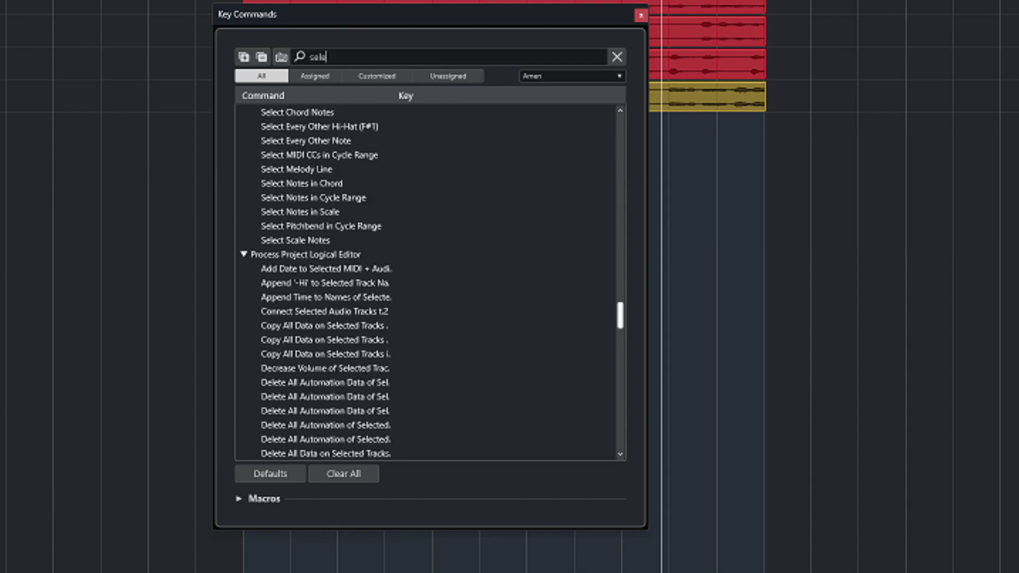
pyautogui.write('ct con')
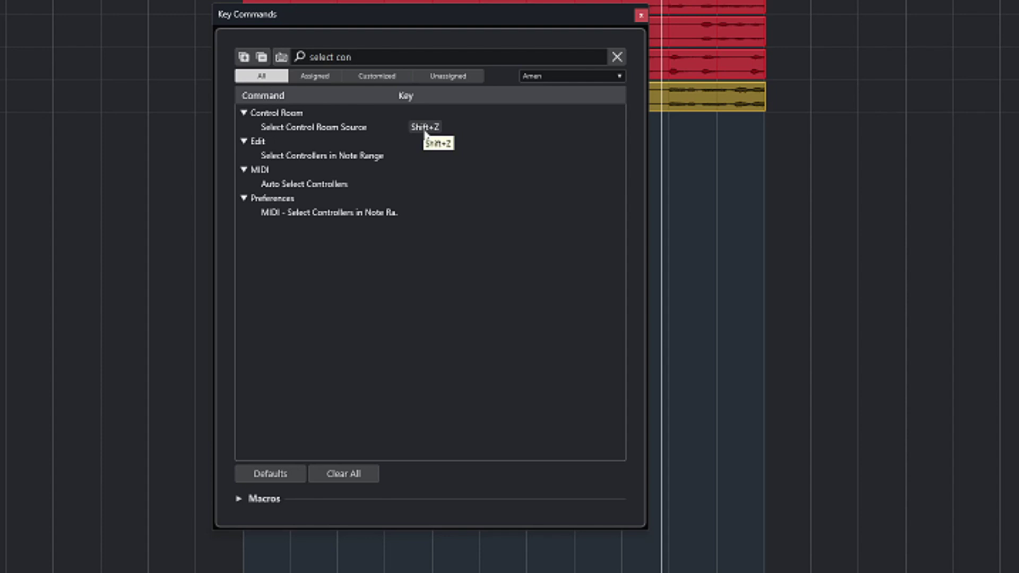
pyautogui.click(641, 16)
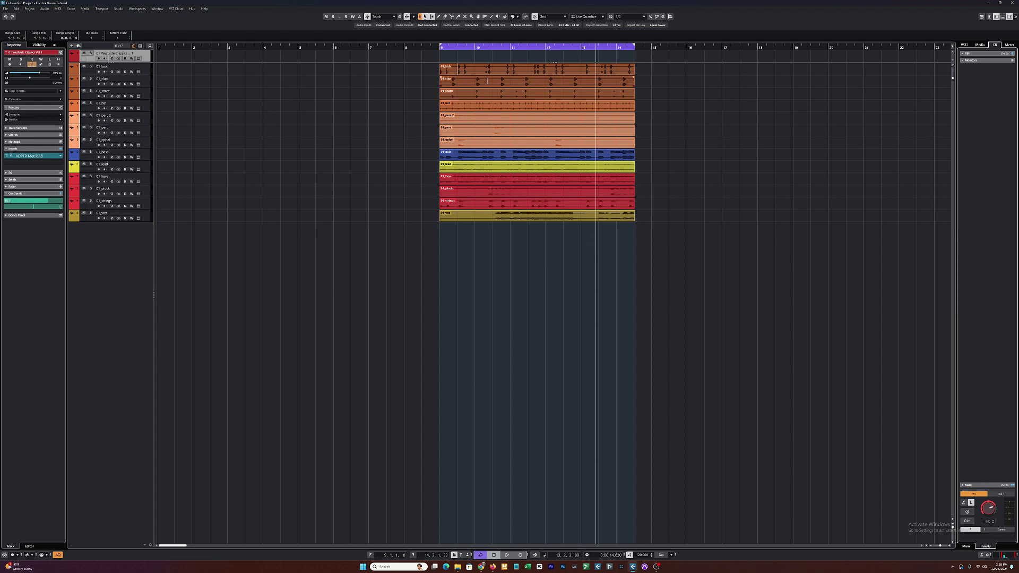
# - Play from bar 9, switching the Control Room between Cue 1 and Mix twice, ending on Mix
pyautogui.click(439, 47)
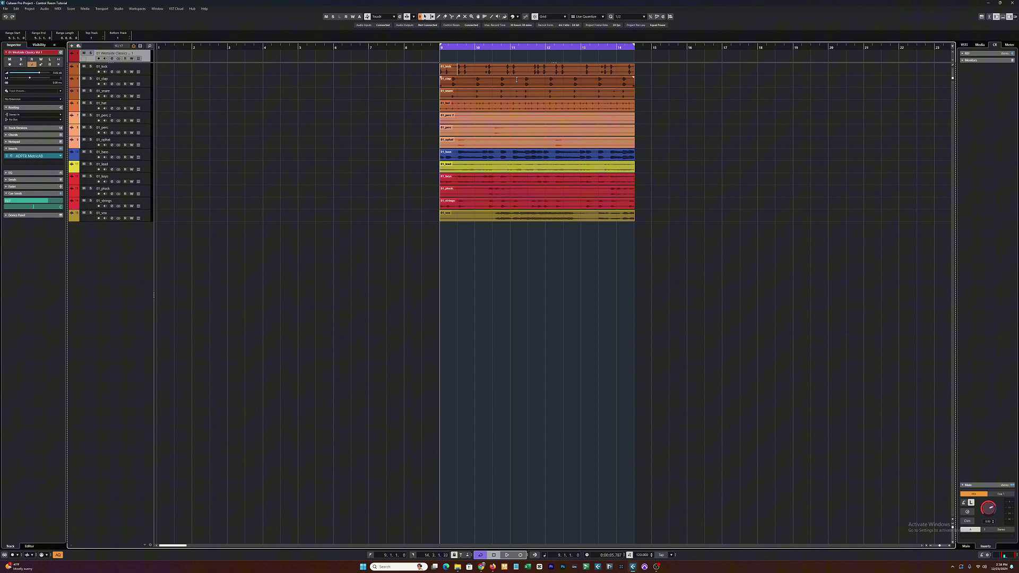
pyautogui.press('space')
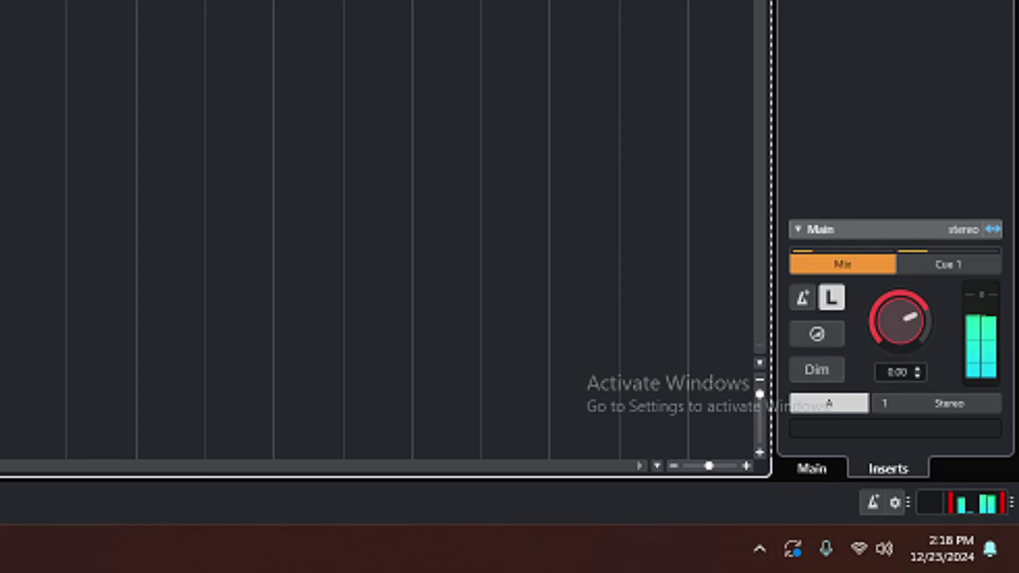
pyautogui.click(948, 264)
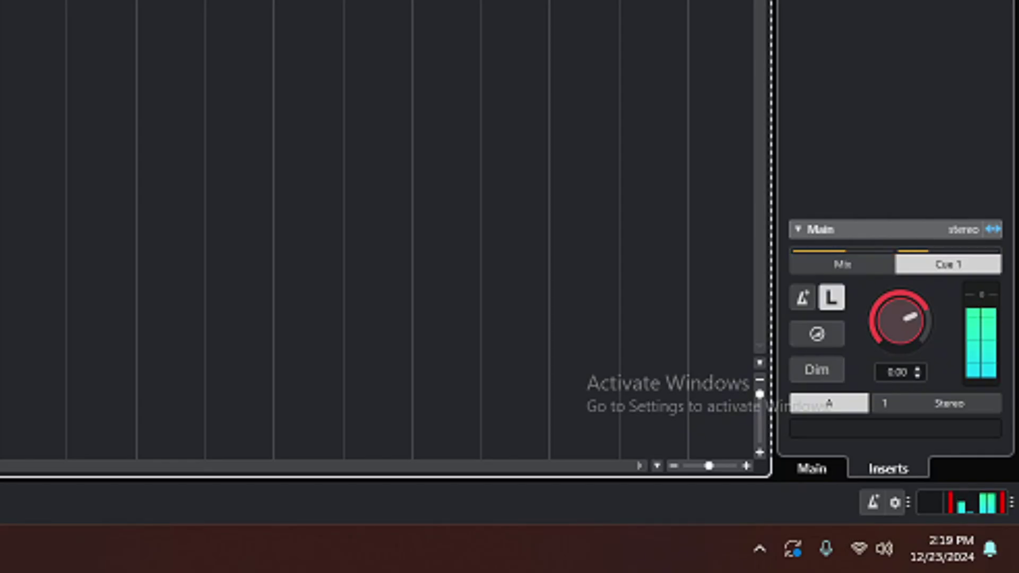
pyautogui.click(842, 265)
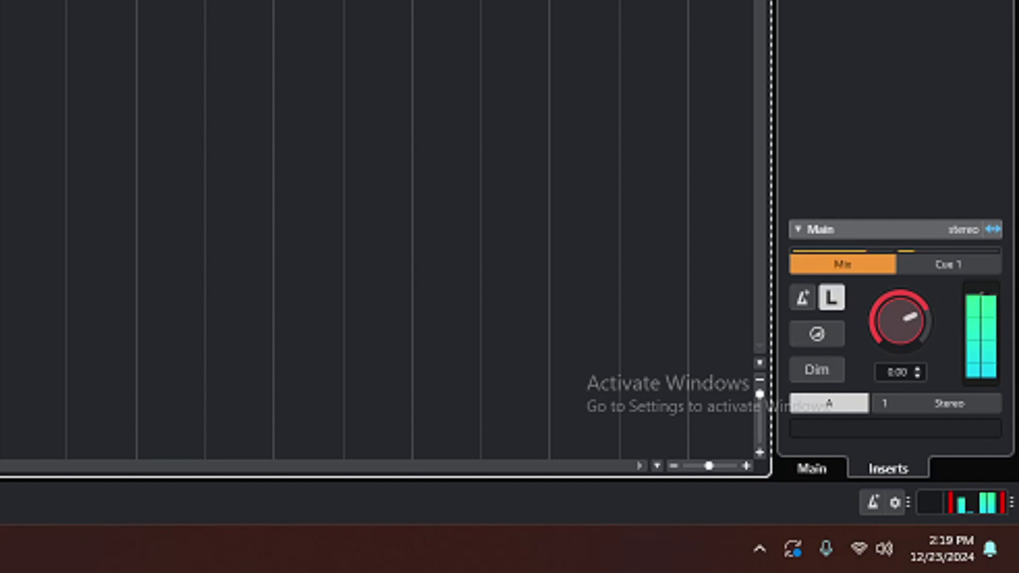
pyautogui.click(948, 264)
pyautogui.click(842, 264)
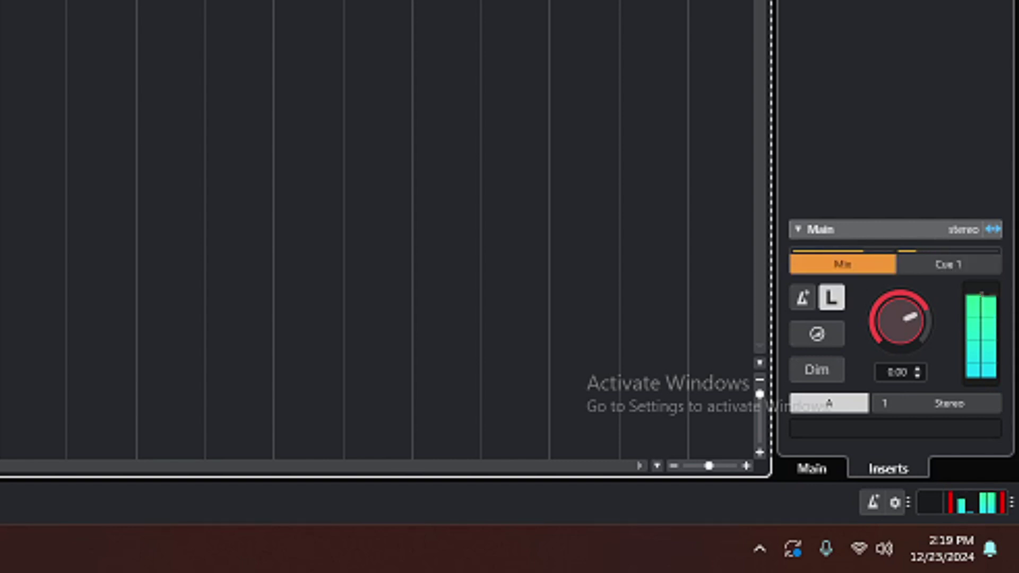